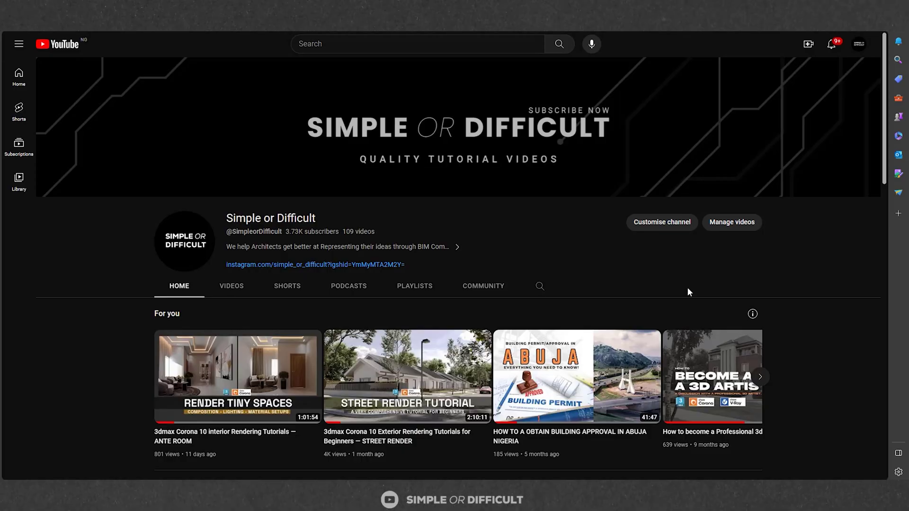
# Step: Open the Simple or Difficult channel's VIDEOS tab and scroll through its video grid
pyautogui.scroll(-7, 687, 288)
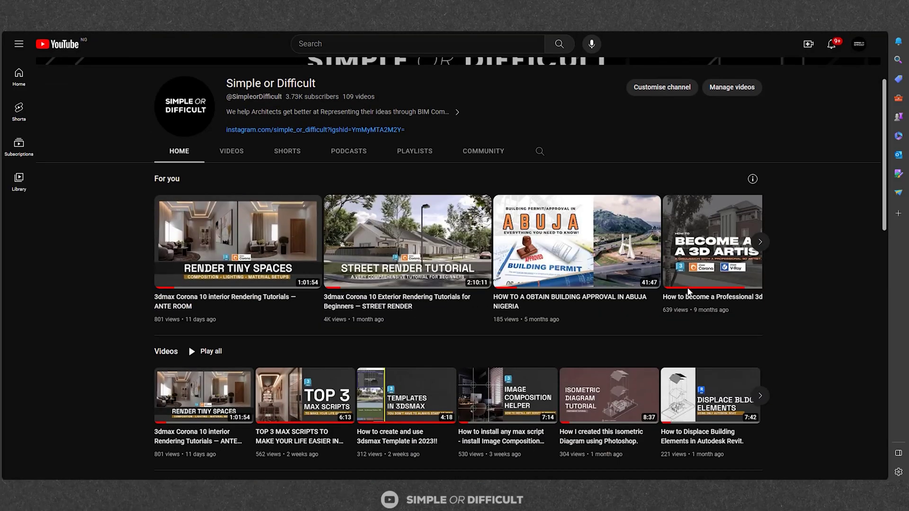
pyautogui.scroll(-8, 687, 291)
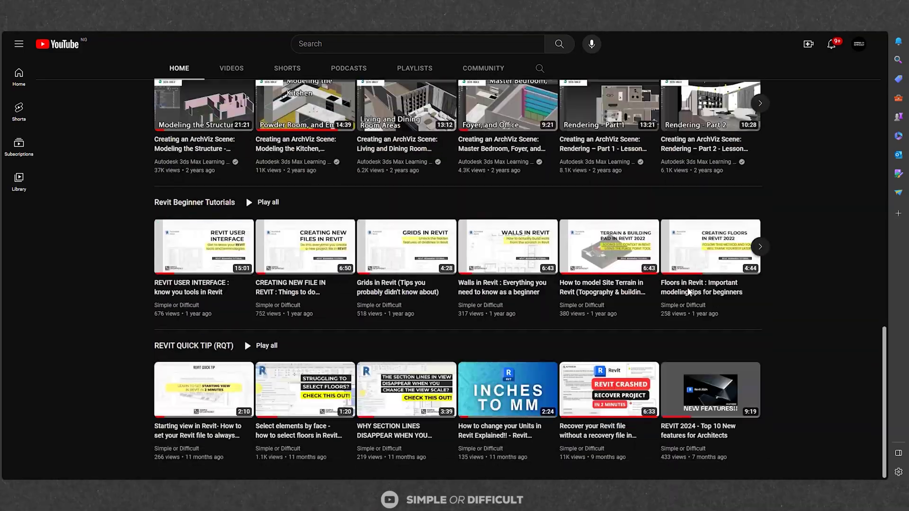
pyautogui.scroll(13, 689, 292)
pyautogui.scroll(4, 689, 292)
pyautogui.click(234, 287)
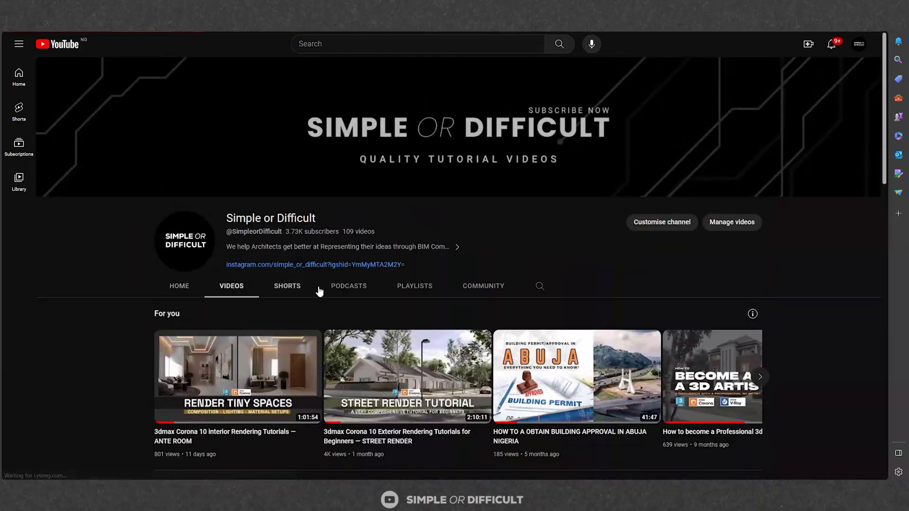
pyautogui.scroll(-6, 621, 323)
pyautogui.scroll(-20, 620, 322)
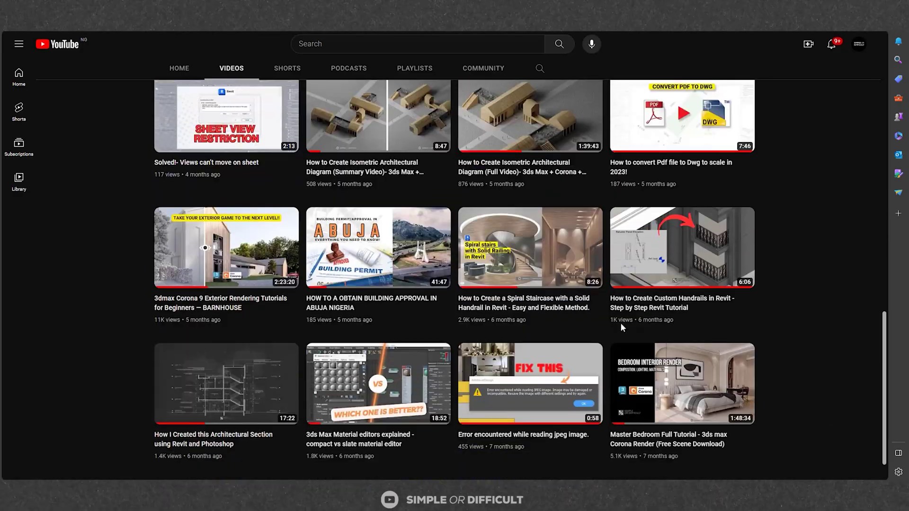
pyautogui.scroll(-7, 621, 328)
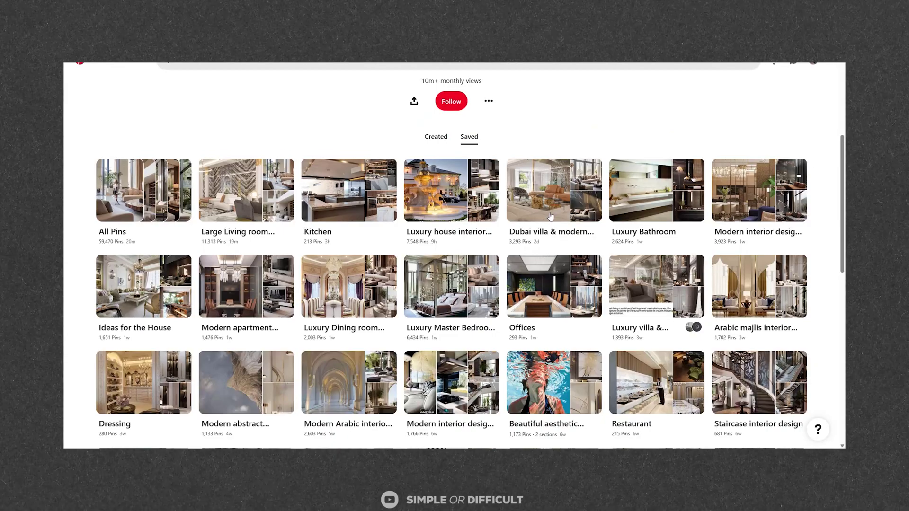
# Step: Open the Dubai villa & modern house interiors board and scroll through its pins
pyautogui.click(548, 216)
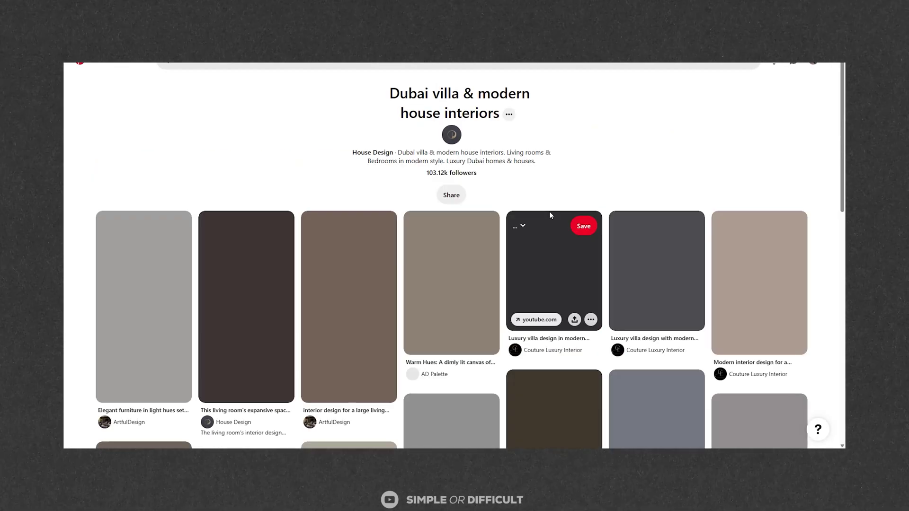
pyautogui.scroll(-3, 549, 211)
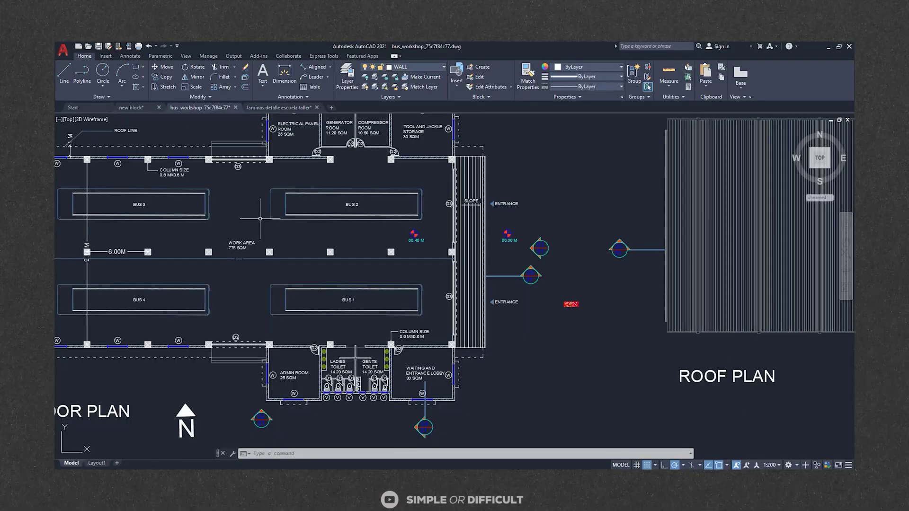
pyautogui.scroll(-4, 268, 220)
pyautogui.moveTo(260, 219); pyautogui.dragTo(29, 220, button='middle')
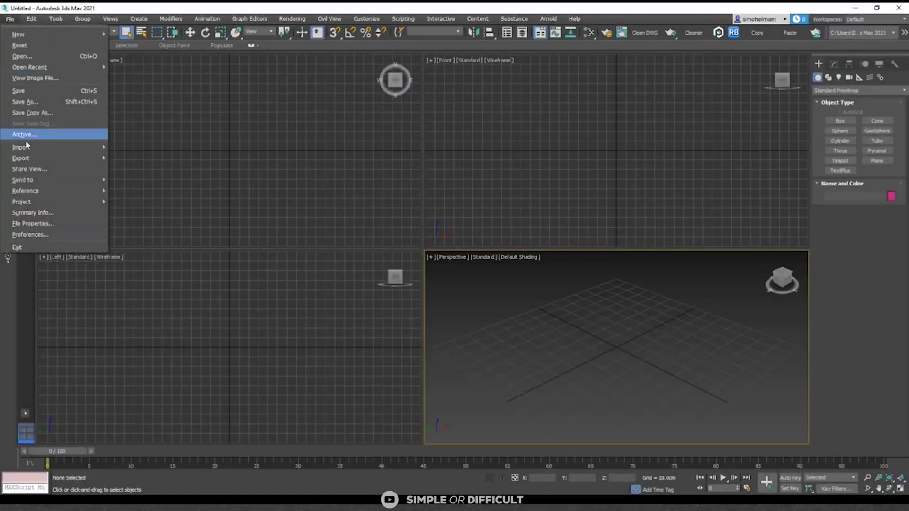
# Step: Import FloorPlan.dwg from the InteriorSuite folder with the default import settings
pyautogui.click(137, 134)
pyautogui.click(110, 53)
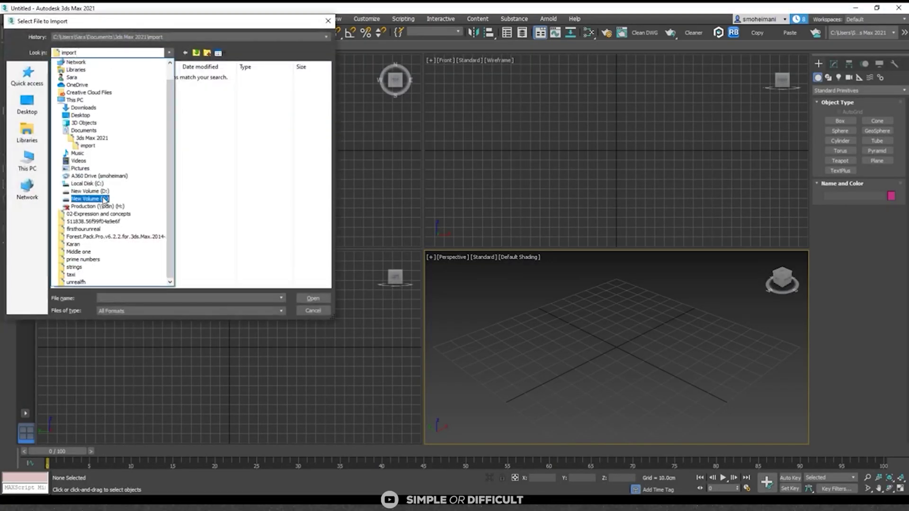
pyautogui.click(77, 157)
pyautogui.click(75, 122)
pyautogui.click(313, 298)
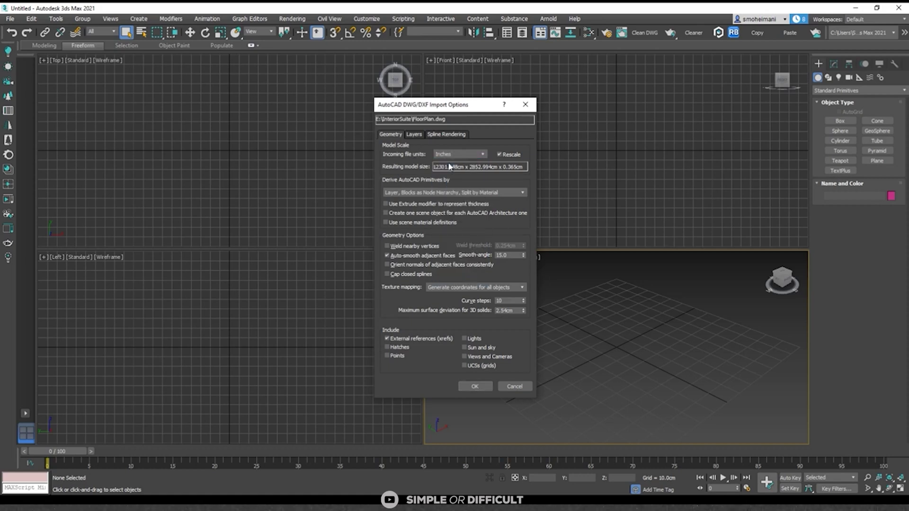
pyautogui.click(485, 385)
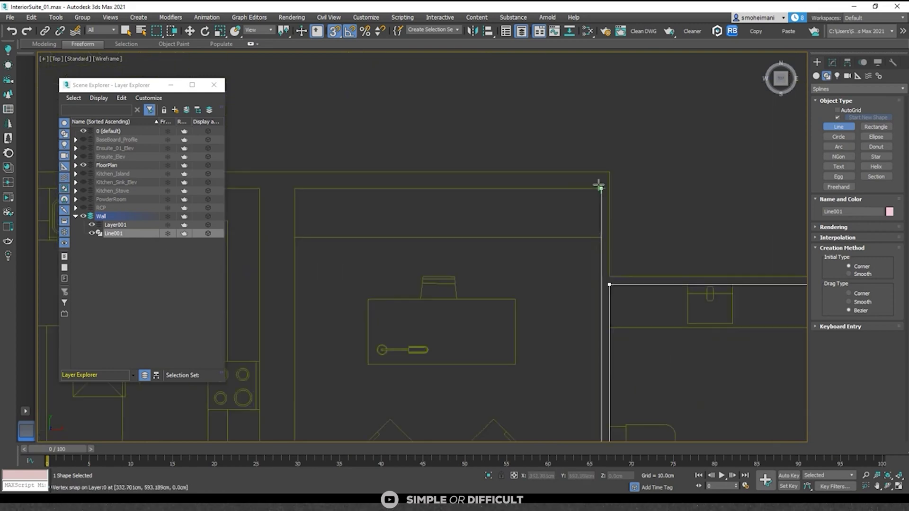
# Step: Trace the wall outline over the plan and view the extruded walls shaded with edges
pyautogui.click(310, 132)
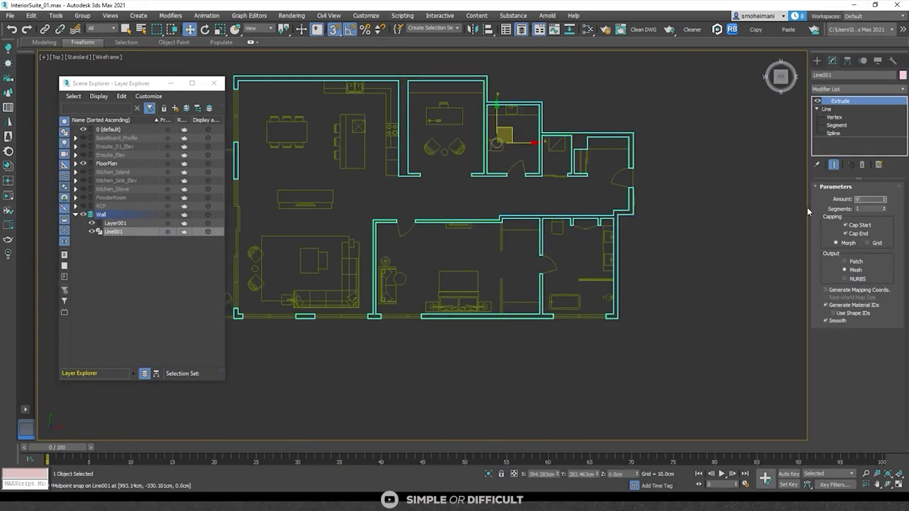
pyautogui.keyDown('alt'); pyautogui.moveTo(563, 179); pyautogui.dragTo(589, 203, button='middle'); pyautogui.keyUp('alt')
pyautogui.scroll(3, 559, 282)
pyautogui.press('F3')
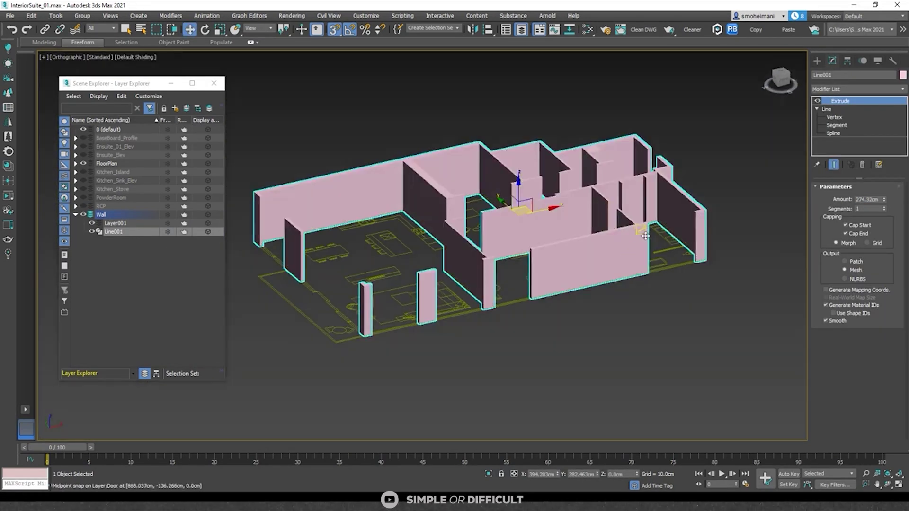
pyautogui.scroll(4, 639, 237)
pyautogui.moveTo(661, 215); pyautogui.dragTo(613, 225, button='middle')
pyautogui.scroll(-5, 613, 225)
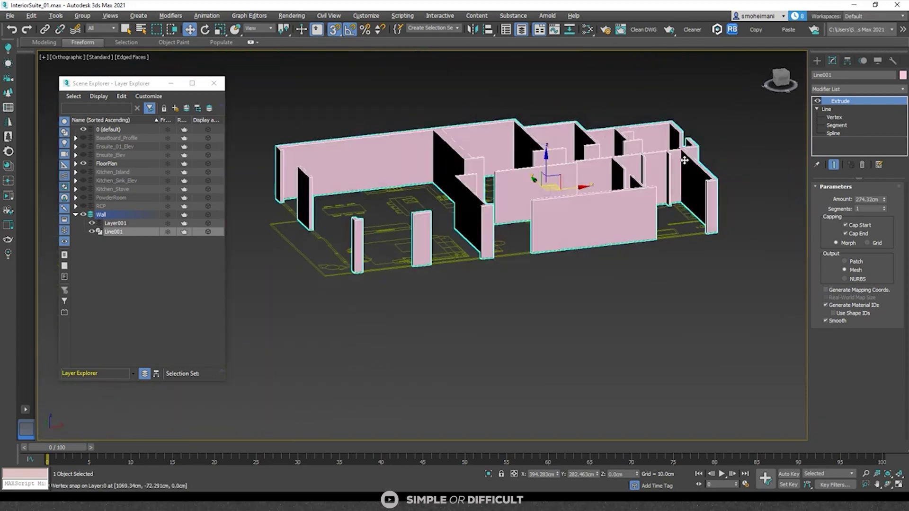
# Step: Switch to the Front view and draw a standard Box beside the wall end
pyautogui.press('f')
pyautogui.click(817, 61)
pyautogui.click(838, 117)
pyautogui.scroll(3, 660, 236)
pyautogui.moveTo(537, 239); pyautogui.dragTo(588, 186)
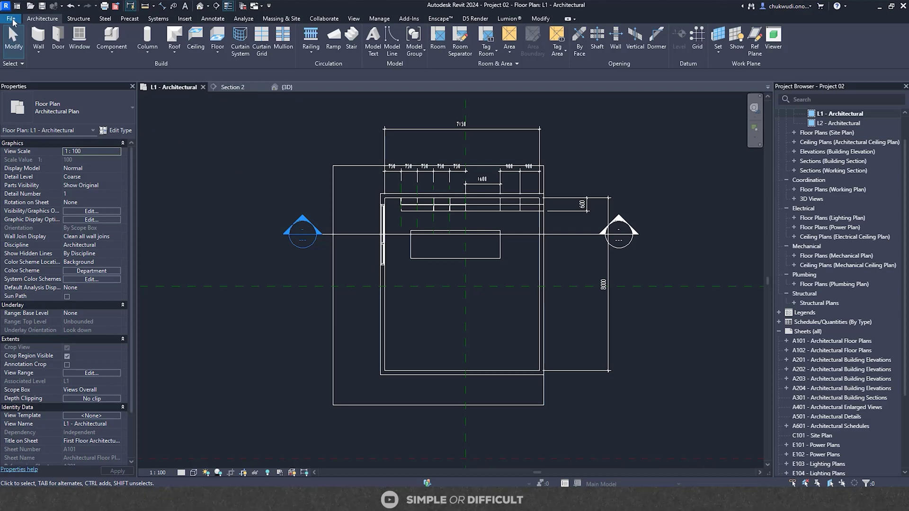
# Step: Check the File export options, then open the Default 3D View and orbit the model
pyautogui.click(13, 22)
pyautogui.moveTo(27, 163)
pyautogui.click(199, 7)
pyautogui.moveTo(405, 341)
pyautogui.keyDown('shift'); pyautogui.mouseDown(button='middle')
pyautogui.moveTo(469, 353)
pyautogui.moveTo(488, 335)
pyautogui.mouseUp(button='middle'); pyautogui.keyUp('shift')
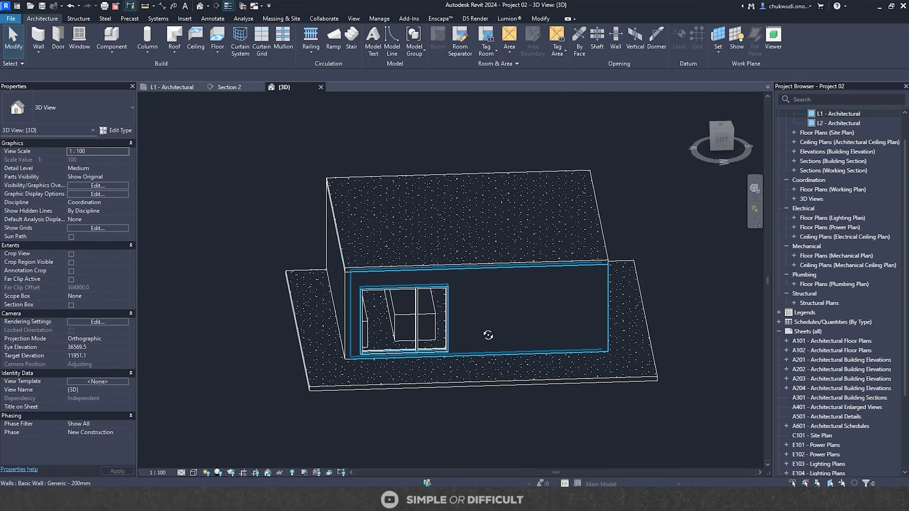
pyautogui.keyDown('shift'); pyautogui.moveTo(388, 323); pyautogui.dragTo(254, 240, button='middle'); pyautogui.keyUp('shift')
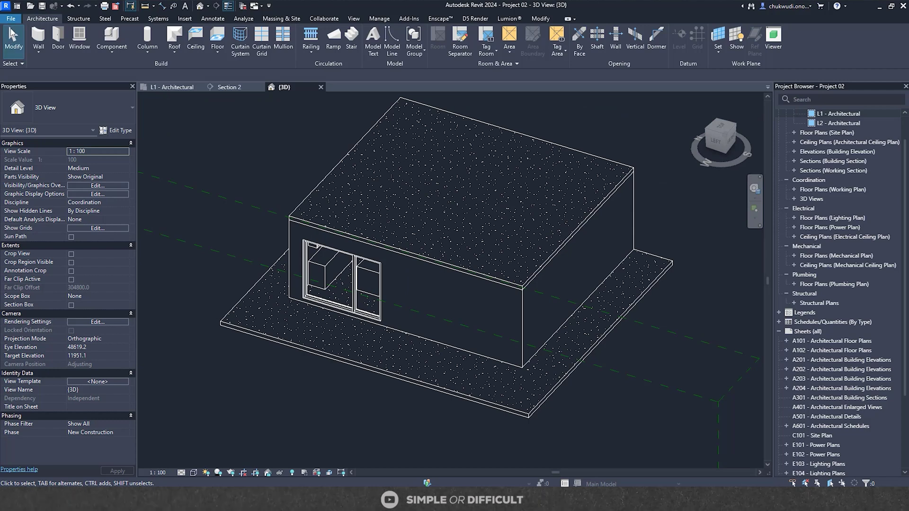
# Step: Export the 3D view as an FBX file with the default file name
pyautogui.click(11, 18)
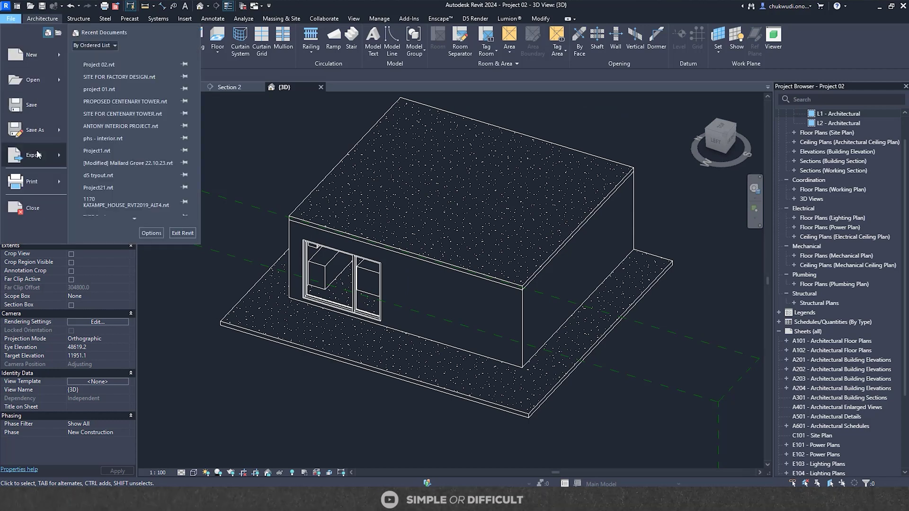
pyautogui.moveTo(38, 154)
pyautogui.click(99, 164)
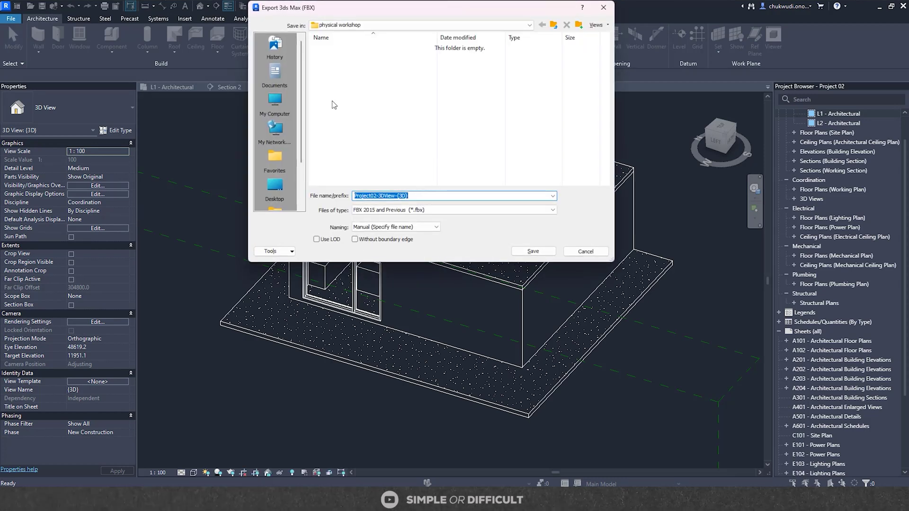
pyautogui.press('Return')
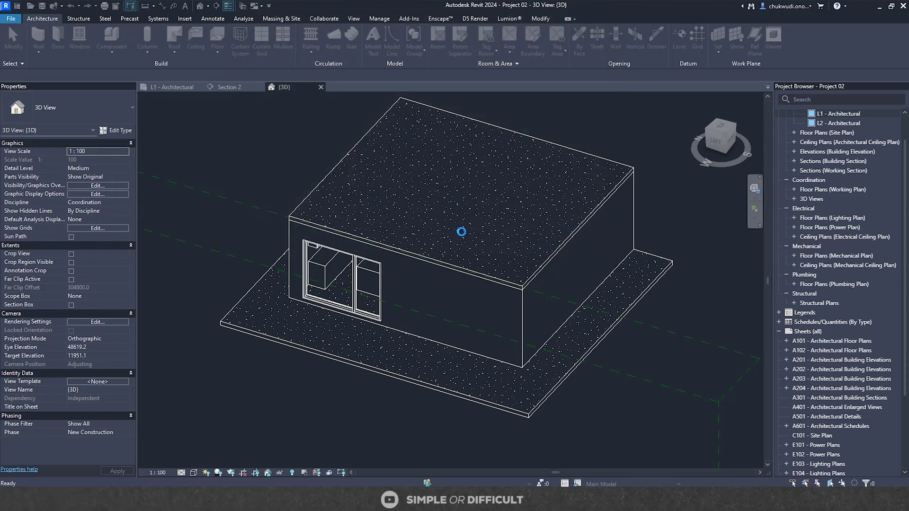
# Step: Start importing the Project02 FBX file exported from Revit
pyautogui.moveTo(626, 154); pyautogui.dragTo(618, 194, button='middle')
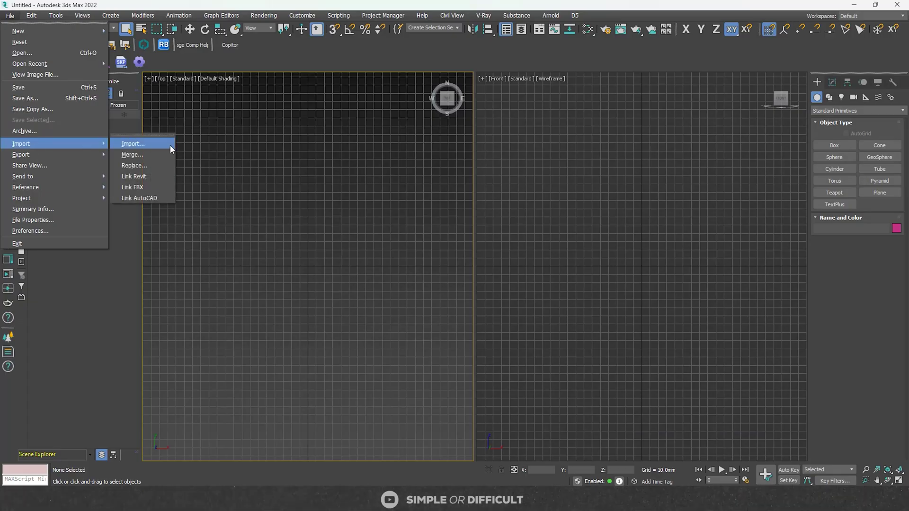
pyautogui.click(180, 142)
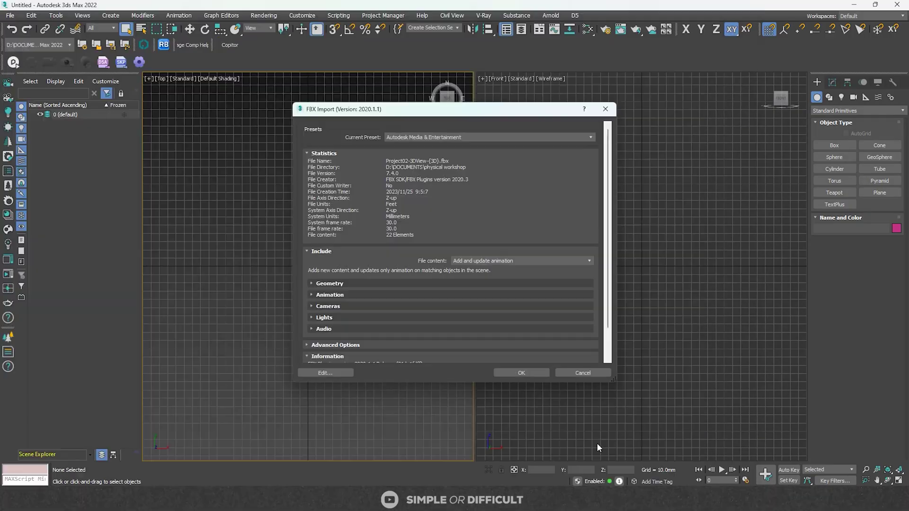
# Step: Accept the FBX import, aim a Corona camera into the kitchen, and place the island model
pyautogui.press('Return')
pyautogui.moveTo(329, 232); pyautogui.dragTo(325, 227)
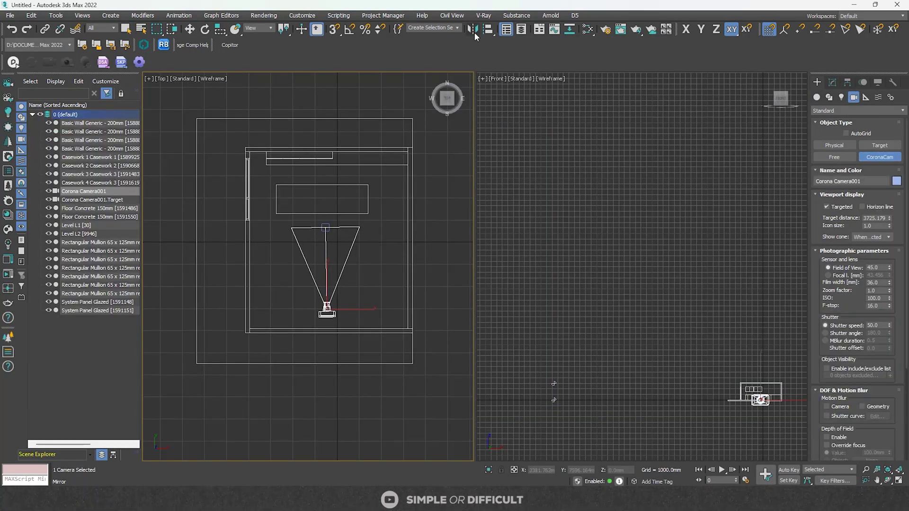
pyautogui.click(48, 343)
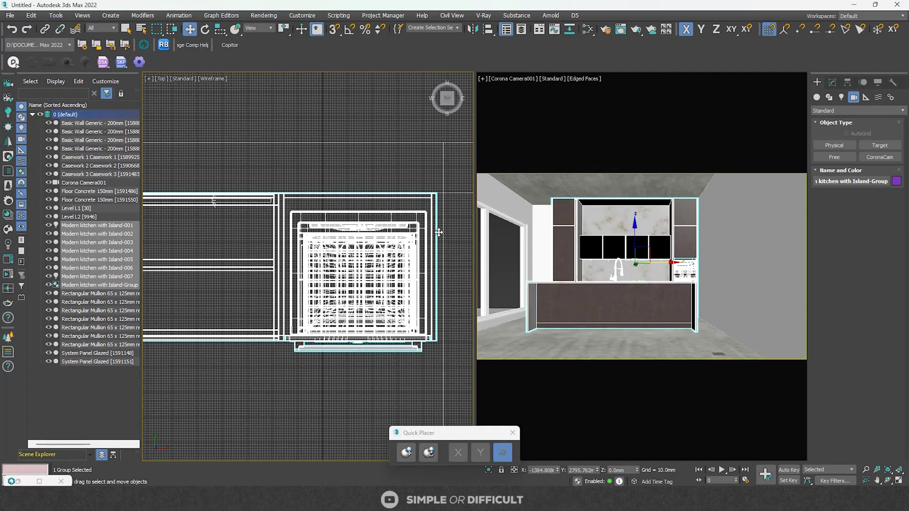
# Step: Start an interactive Corona render of the camera view from the quad menu
pyautogui.scroll(-3, 407, 199)
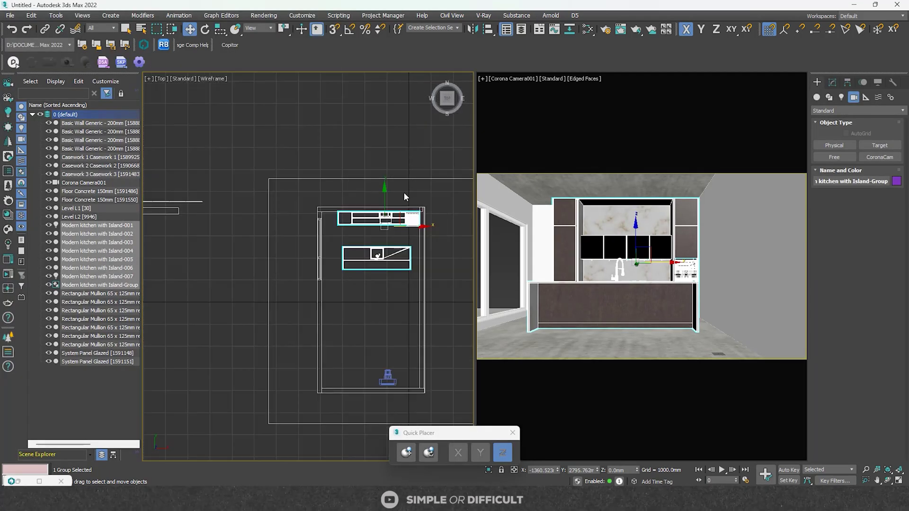
pyautogui.rightClick(336, 140)
pyautogui.click(388, 158)
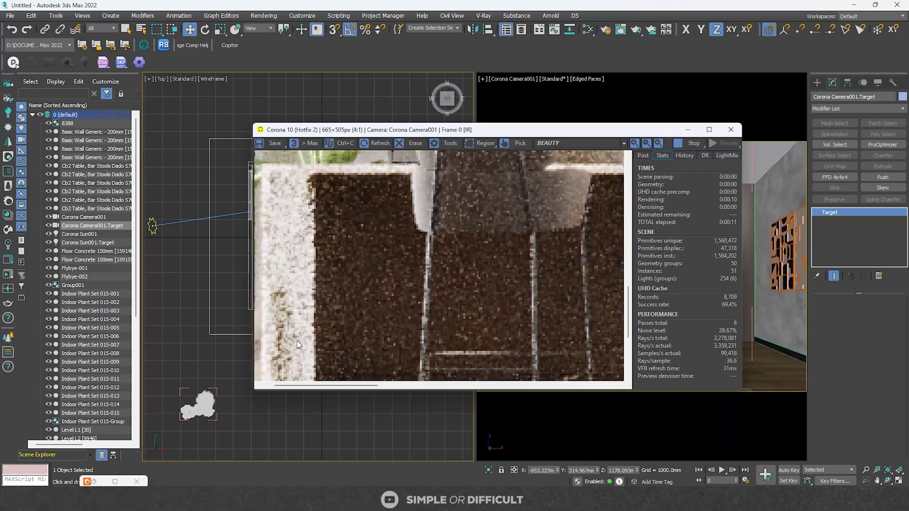
# Step: Zoom out the Corona render preview, move it aside, and select the kitchen island in Top view
pyautogui.scroll(-1, 393, 265)
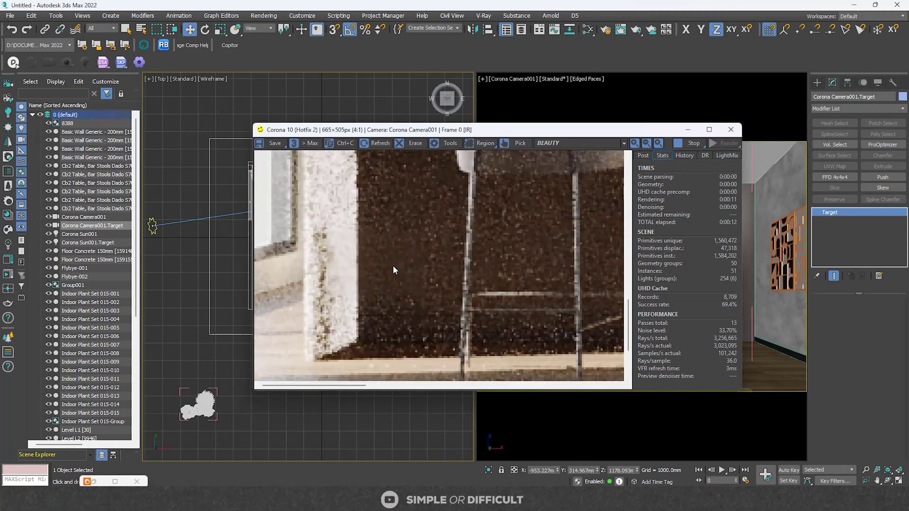
pyautogui.moveTo(501, 133); pyautogui.dragTo(635, 201)
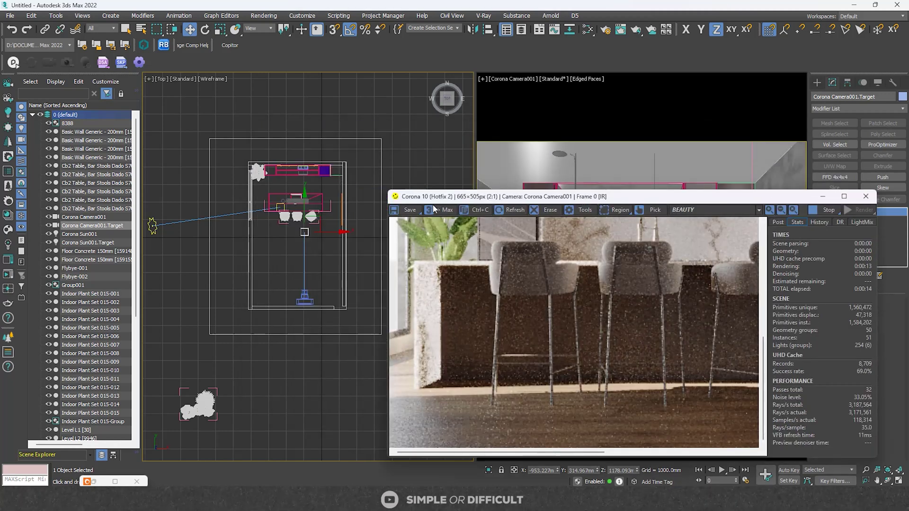
pyautogui.scroll(5, 269, 194)
pyautogui.click(440, 170)
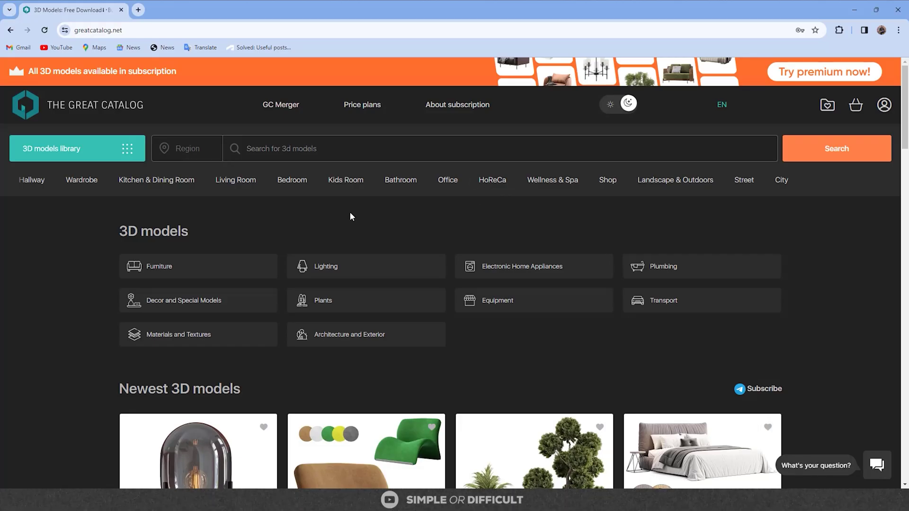
# Step: Browse the Great Catalog homepage and the Furniture models category
pyautogui.scroll(-8, 787, 228)
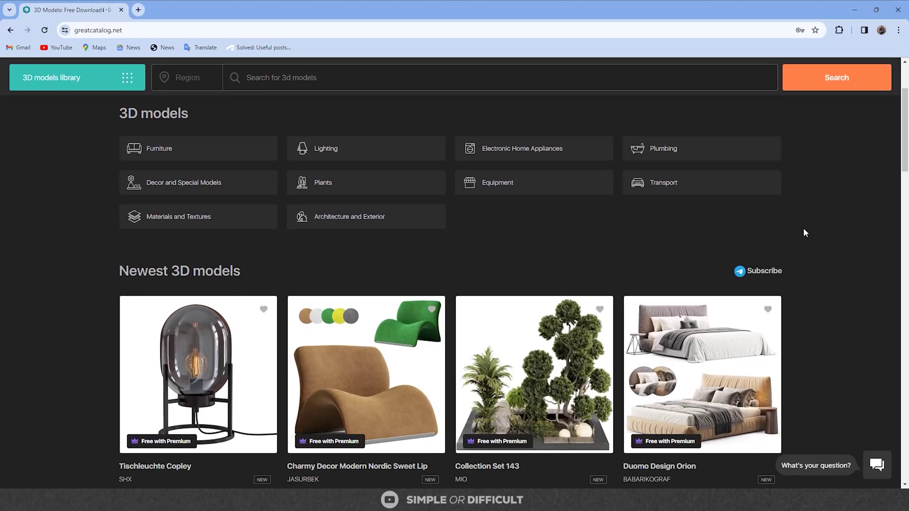
pyautogui.scroll(-5, 808, 232)
pyautogui.scroll(8, 807, 231)
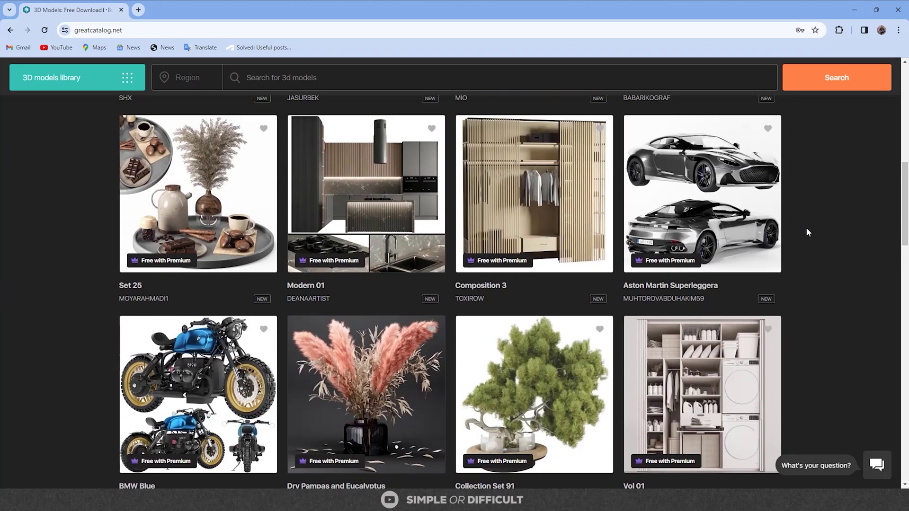
pyautogui.scroll(5, 808, 232)
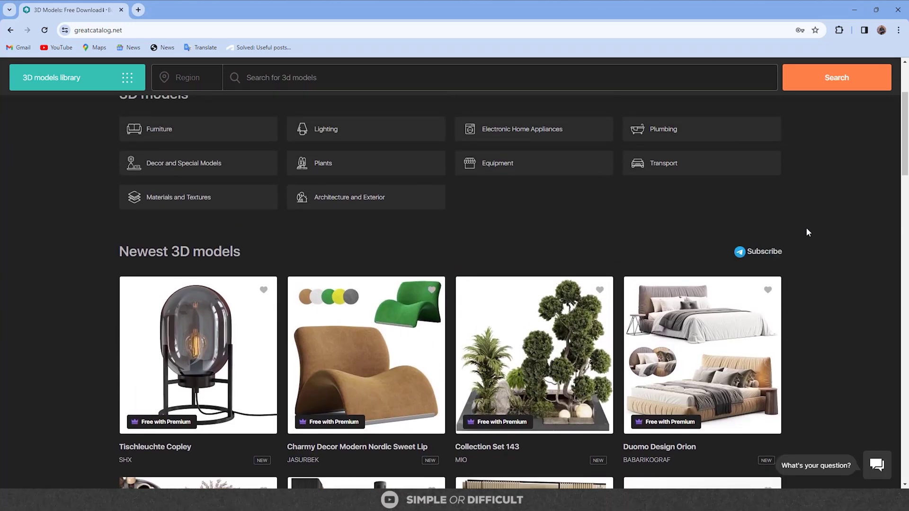
pyautogui.scroll(1, 807, 229)
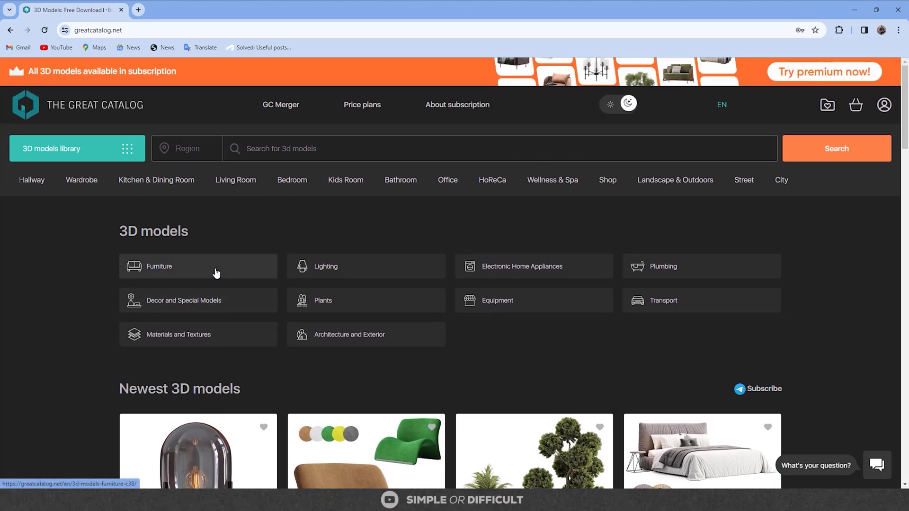
pyautogui.click(257, 269)
pyautogui.scroll(-5, 631, 284)
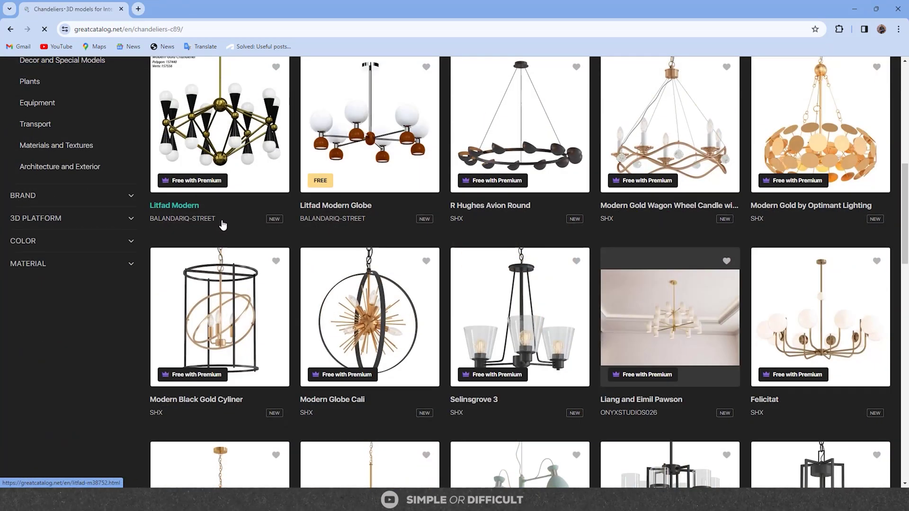
pyautogui.scroll(-6, 223, 225)
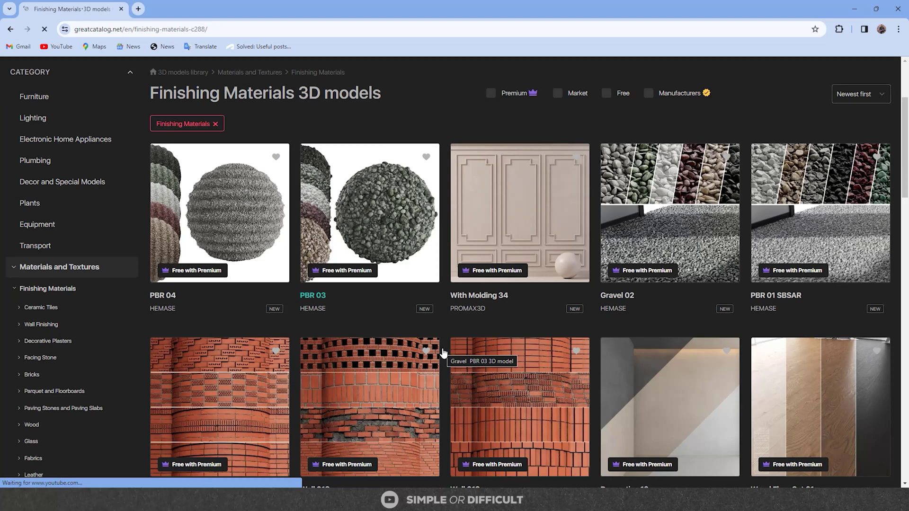
pyautogui.scroll(-10, 443, 351)
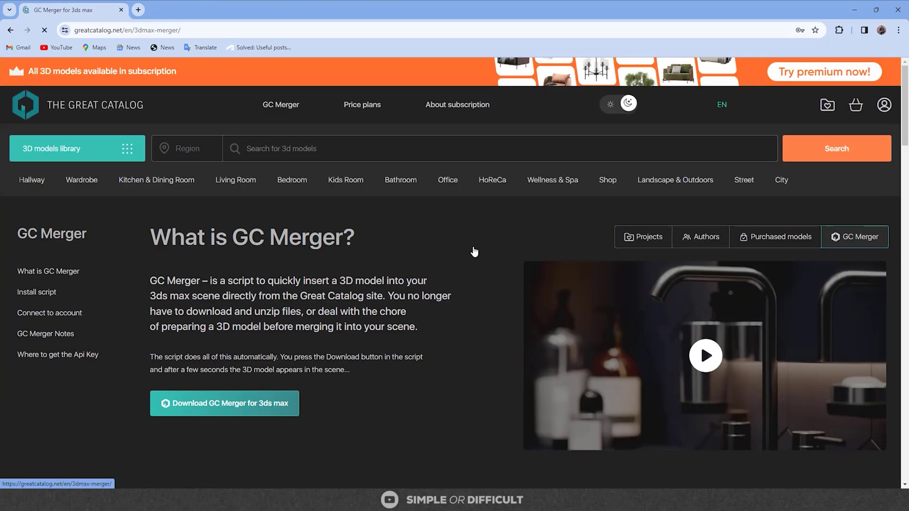
# Step: Download the Modern with Island kitchen model from the Merger results
pyautogui.scroll(-5, 474, 251)
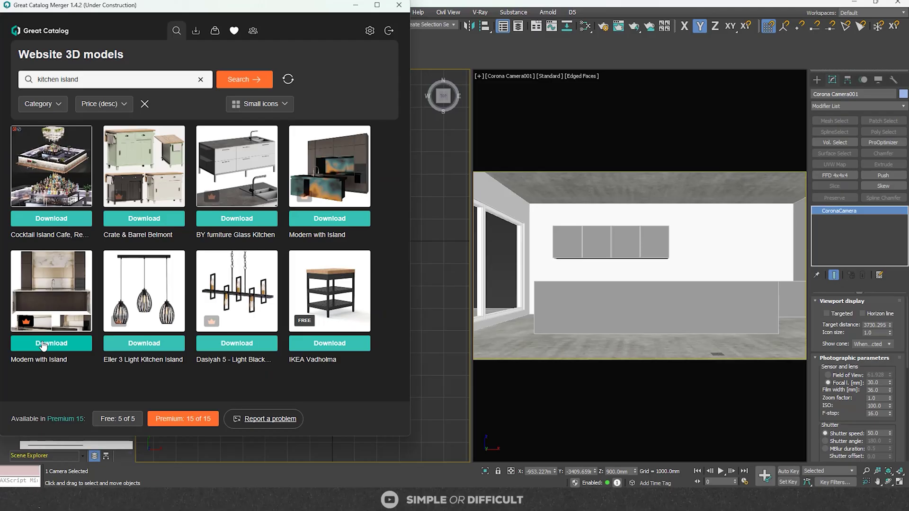
pyautogui.click(71, 341)
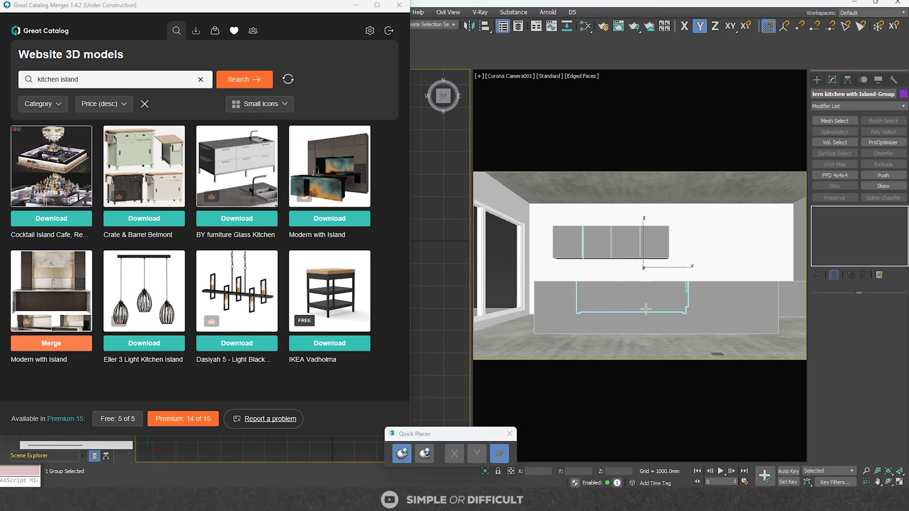
# Step: Activate the camera viewport and search the Merger for 'kitchen island'
pyautogui.click(641, 336)
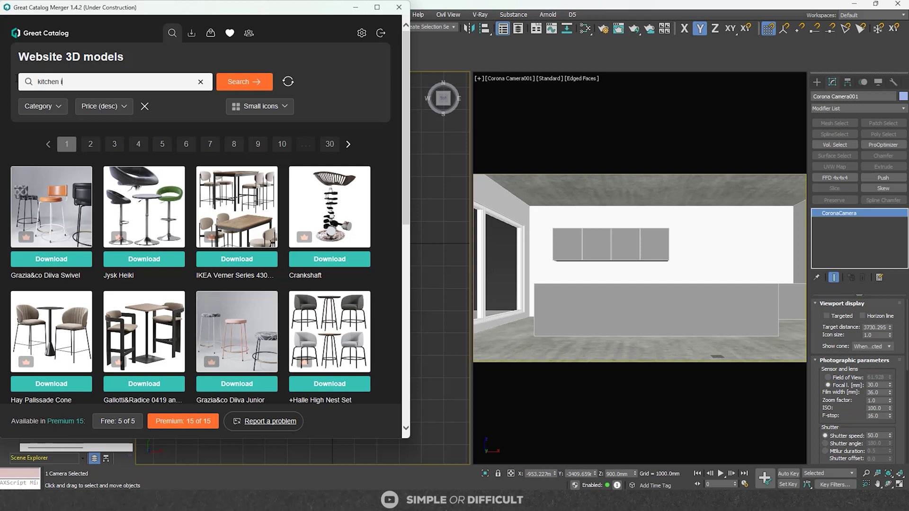
pyautogui.press('Return')
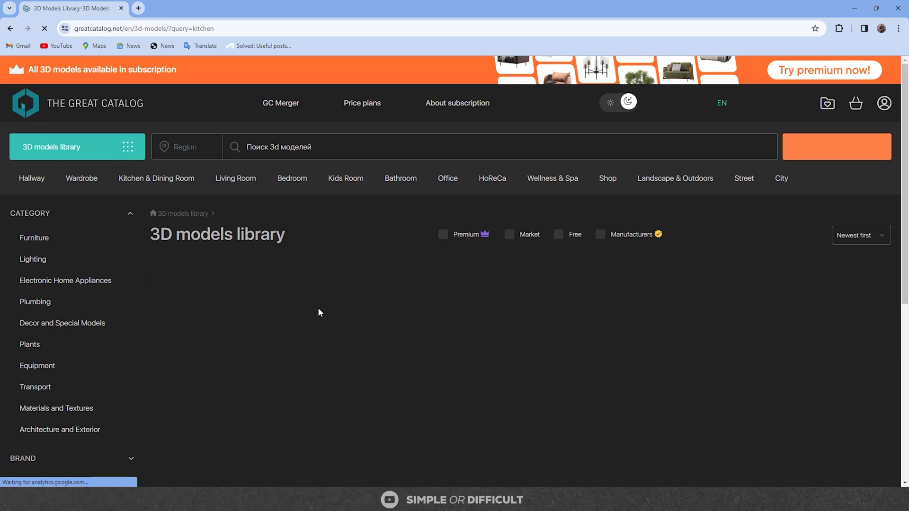
# Step: Filter the kitchen results to free models only and scroll through the first page
pyautogui.scroll(-2, 317, 308)
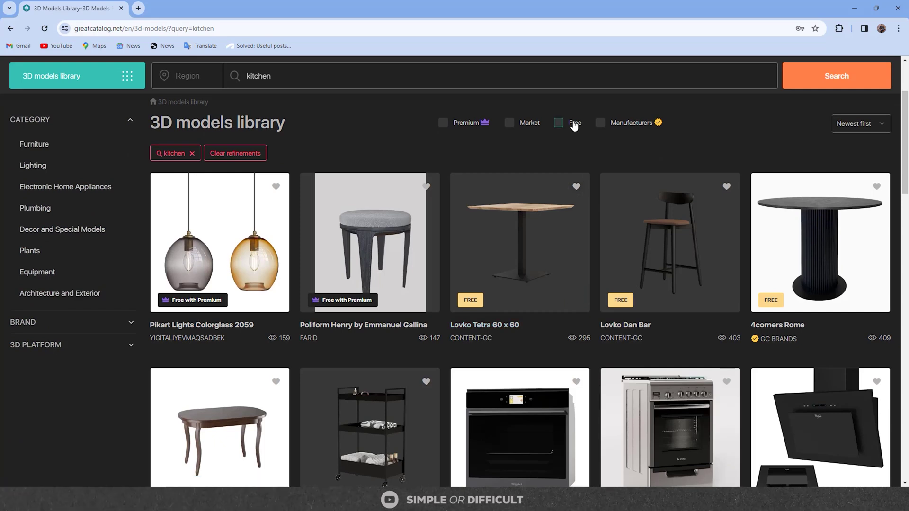
pyautogui.click(574, 125)
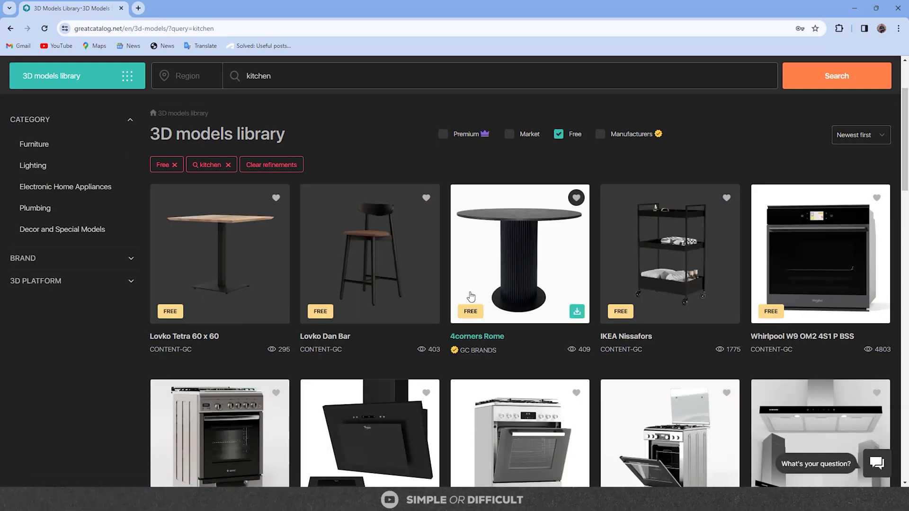
pyautogui.scroll(-2, 516, 326)
pyautogui.scroll(-6, 516, 325)
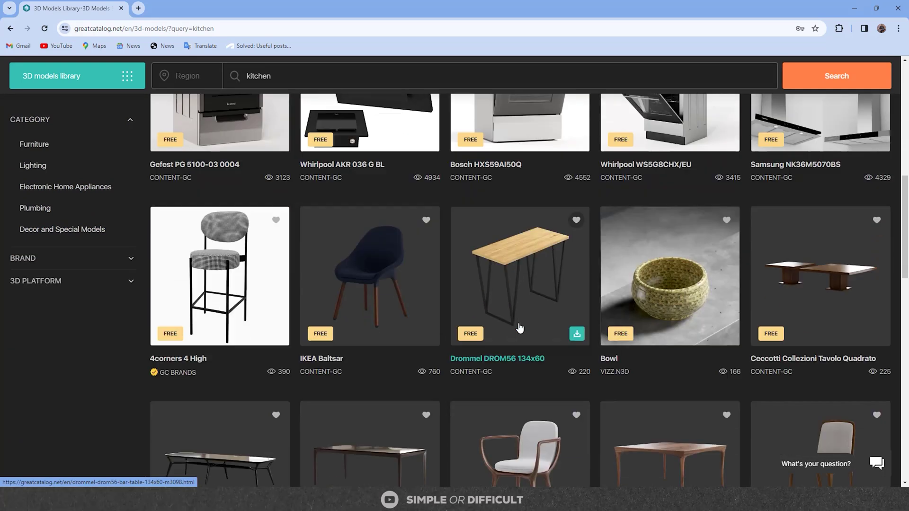
pyautogui.scroll(-7, 519, 327)
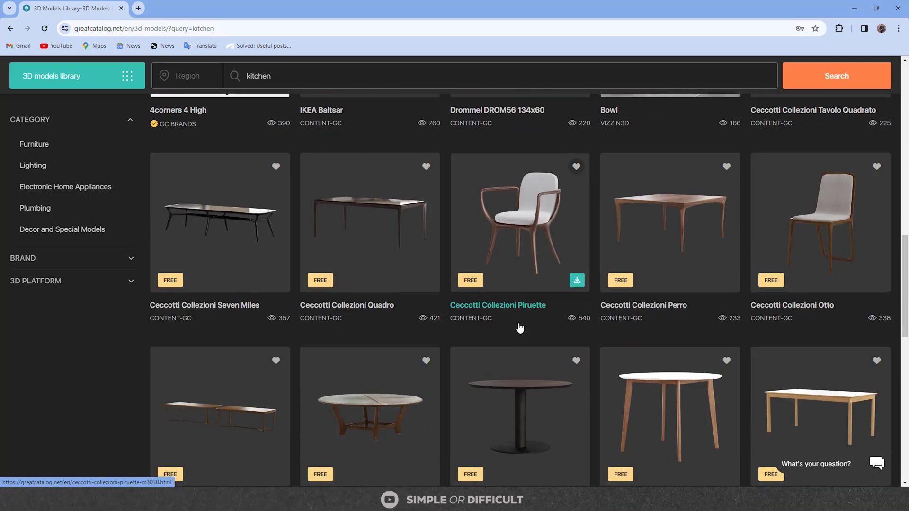
pyautogui.scroll(-6, 520, 327)
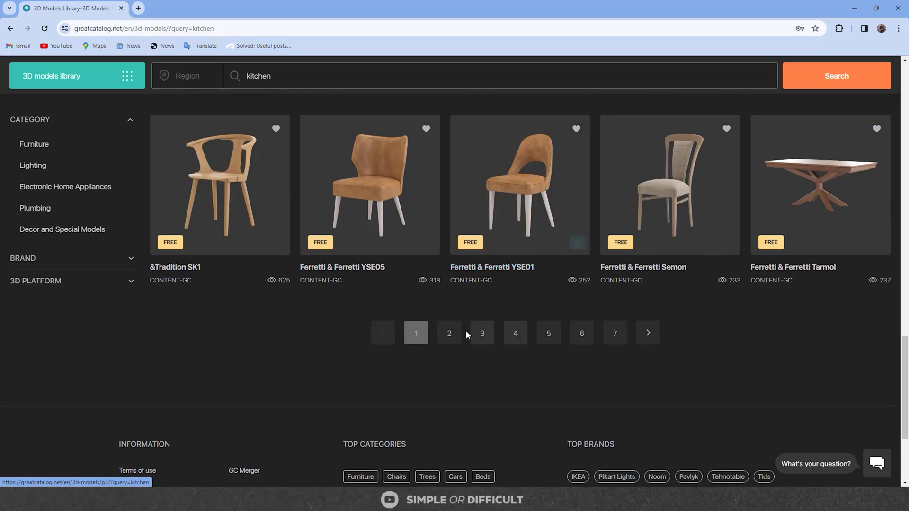
# Step: Page through the free kitchen results to page 2, then page 3, returning to its top
pyautogui.click(466, 331)
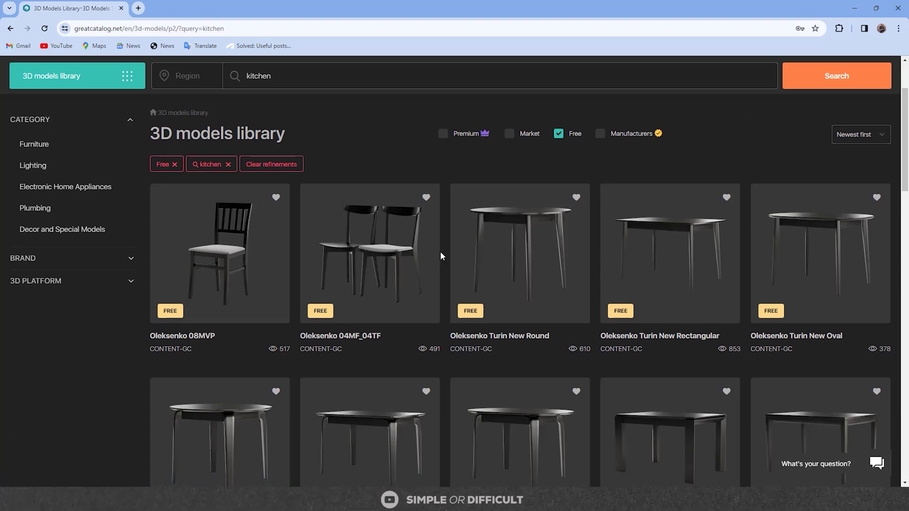
pyautogui.scroll(-3, 440, 252)
pyautogui.scroll(-13, 440, 251)
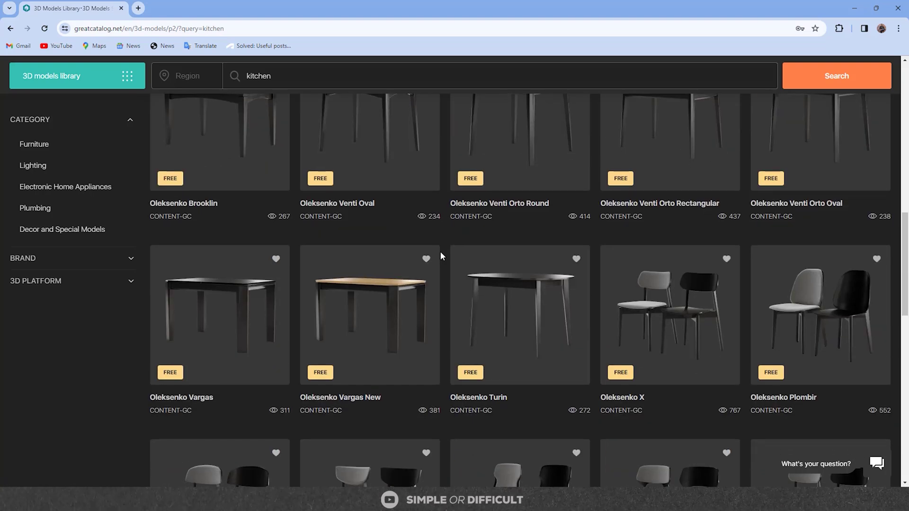
pyautogui.scroll(-5, 440, 251)
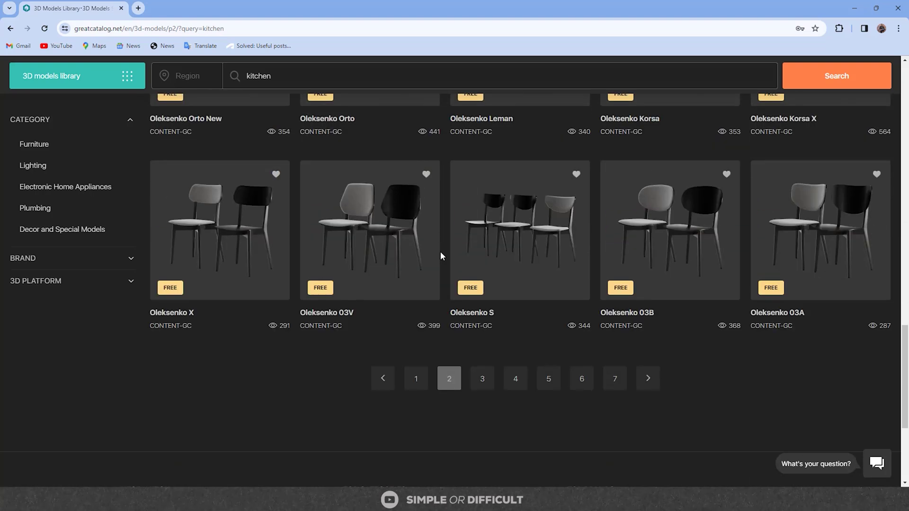
pyautogui.click(481, 378)
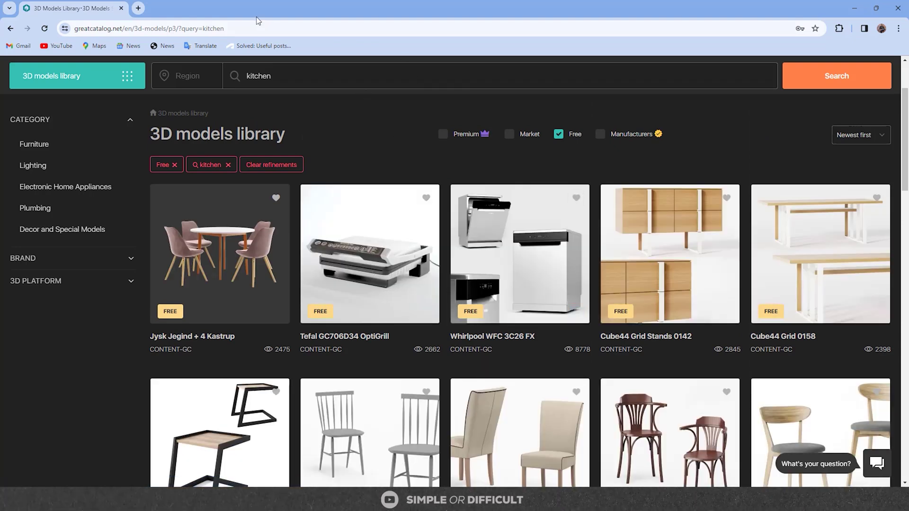
pyautogui.scroll(2, 303, 122)
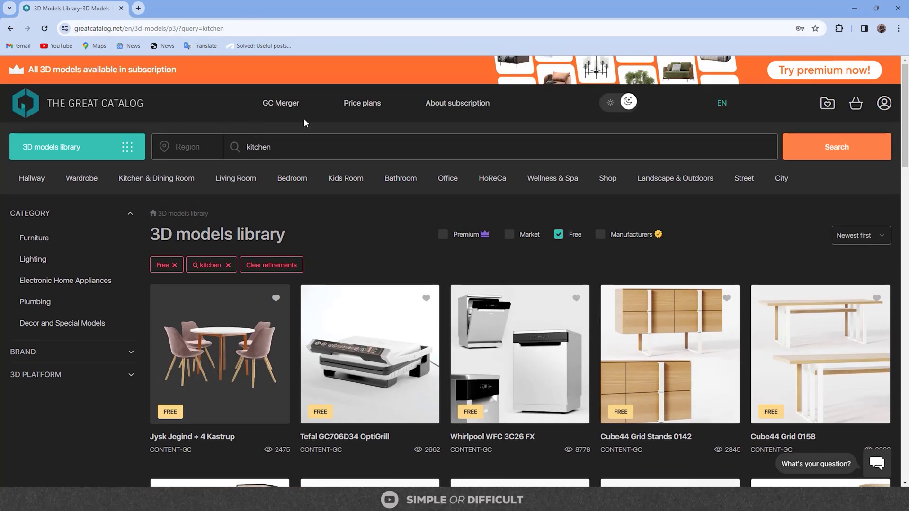
# Step: Review the Free and Premium 15/30/50 price plans, highlighting Premium 15's '5 free models every day'
pyautogui.click(356, 104)
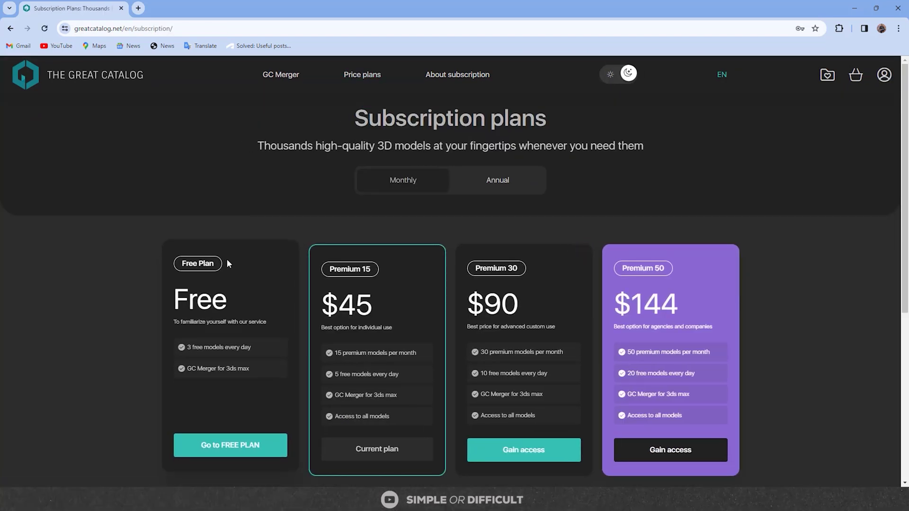
pyautogui.scroll(-3, 228, 261)
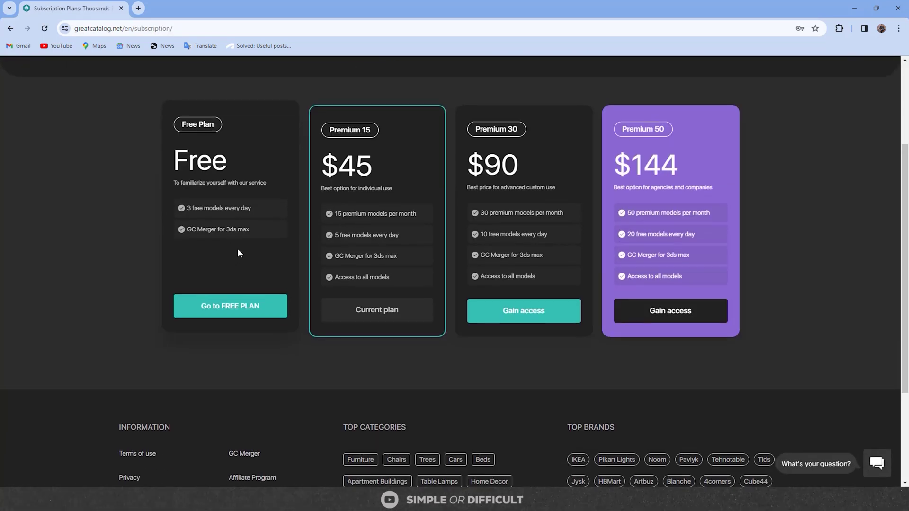
pyautogui.scroll(1, 238, 252)
pyautogui.scroll(1, 260, 205)
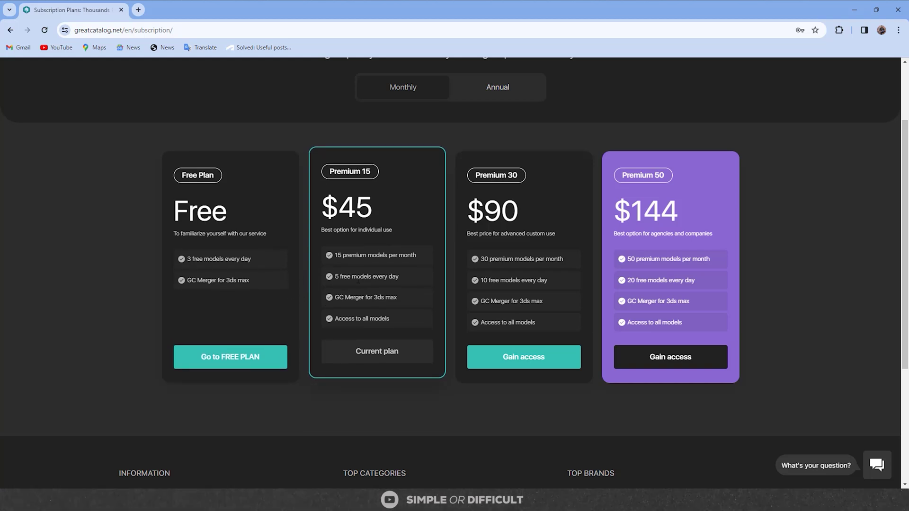
pyautogui.moveTo(399, 277); pyautogui.dragTo(334, 277)
pyautogui.click(554, 188)
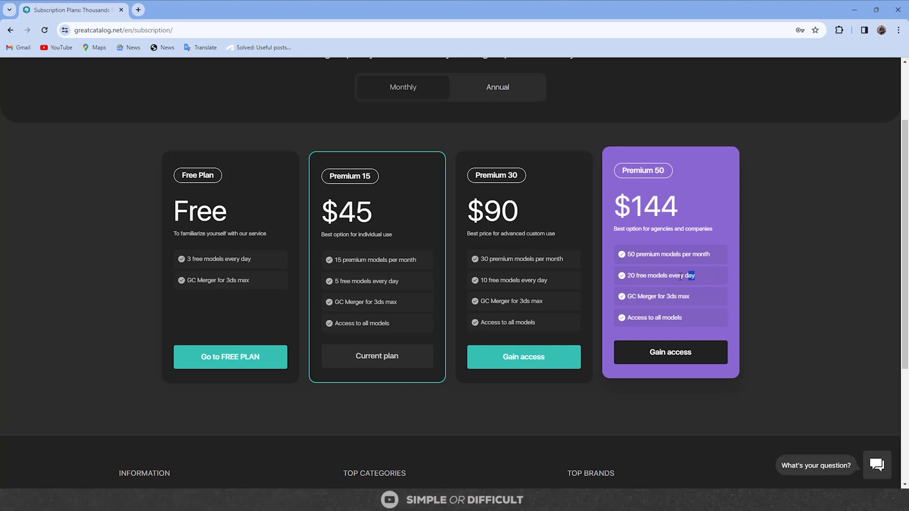
pyautogui.moveTo(711, 276); pyautogui.dragTo(621, 279)
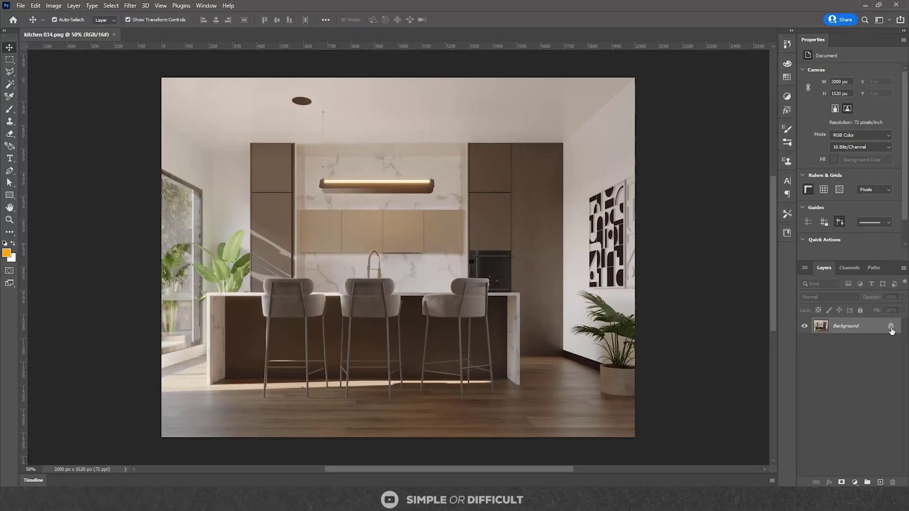
# Step: Convert the kitchen 034.png render layer to a smart object and bring up the Filter menu
pyautogui.rightClick(843, 333)
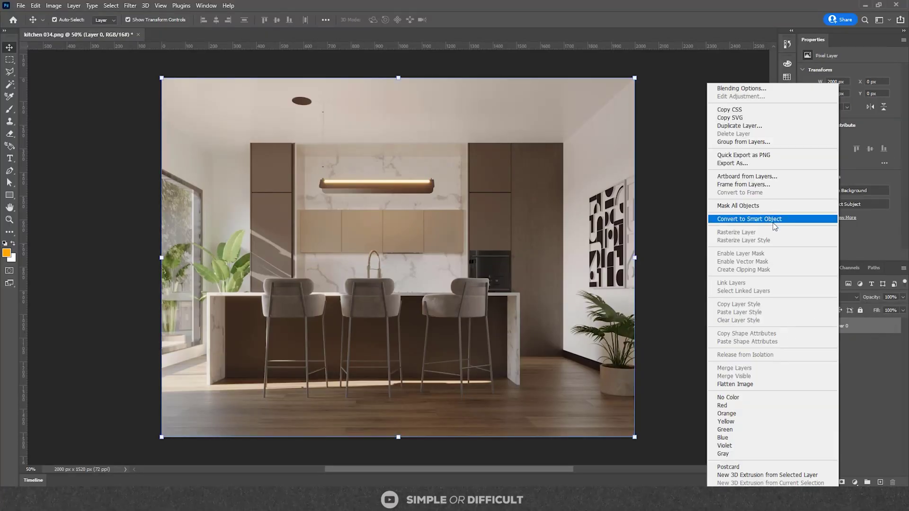
pyautogui.click(748, 219)
pyautogui.click(130, 5)
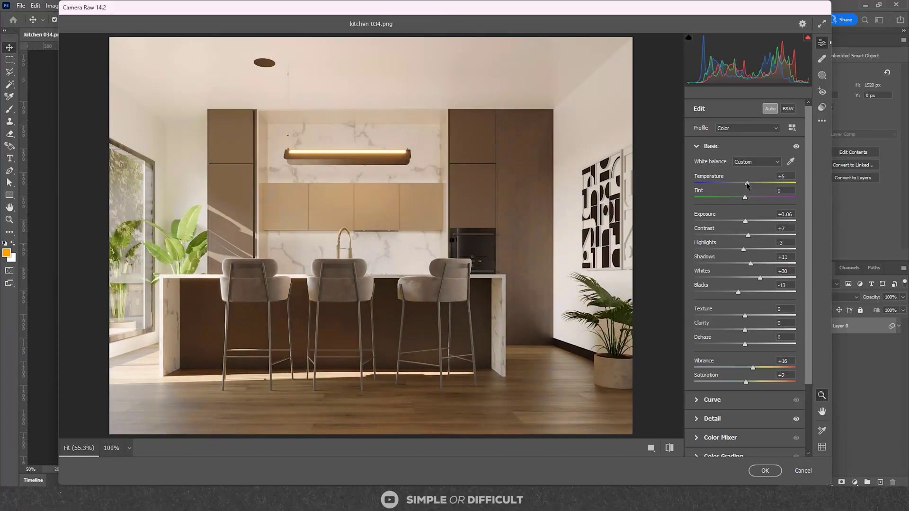
# Step: Cool the render, sample the white wall for white balance, set Temperature -3, and apply Camera Raw
pyautogui.moveTo(746, 183); pyautogui.dragTo(749, 200)
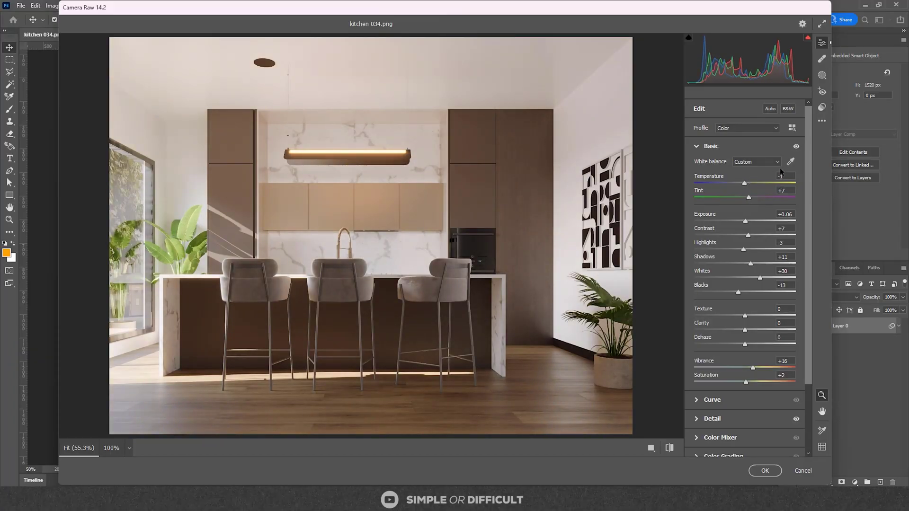
pyautogui.click(625, 121)
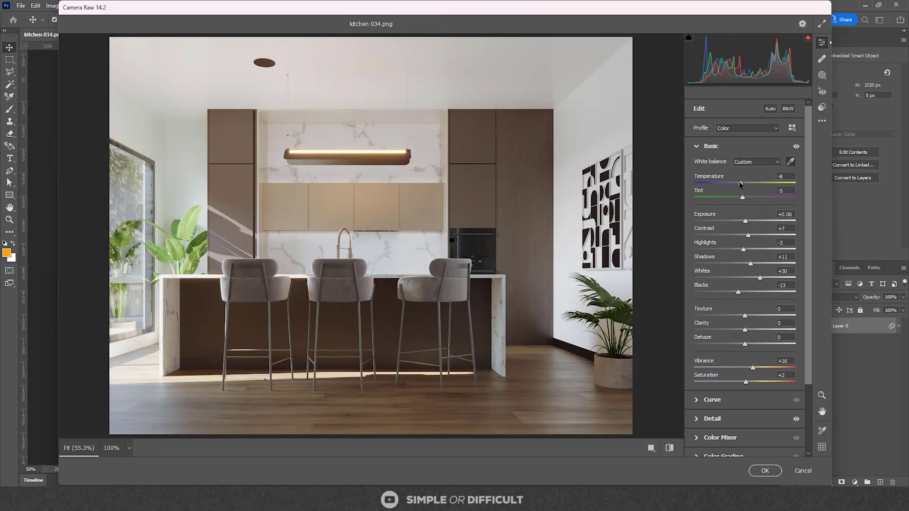
pyautogui.moveTo(742, 183); pyautogui.dragTo(747, 190)
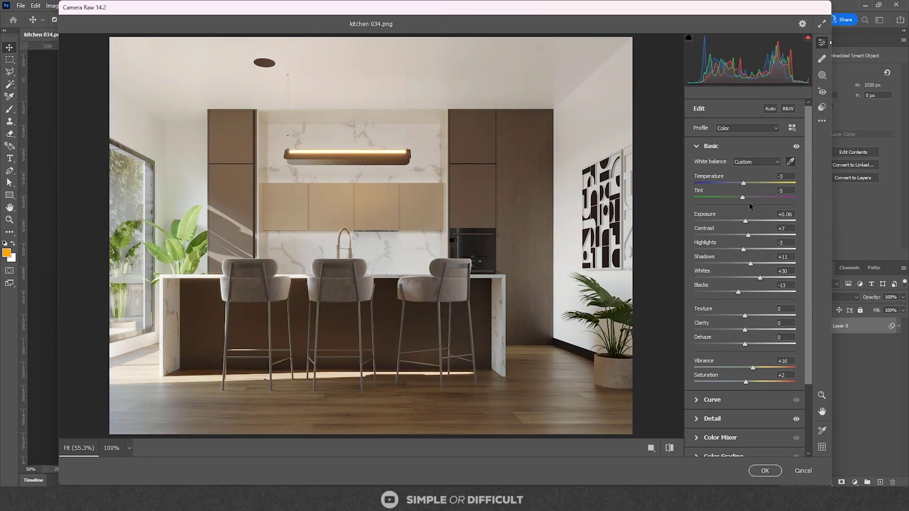
pyautogui.press('Return')
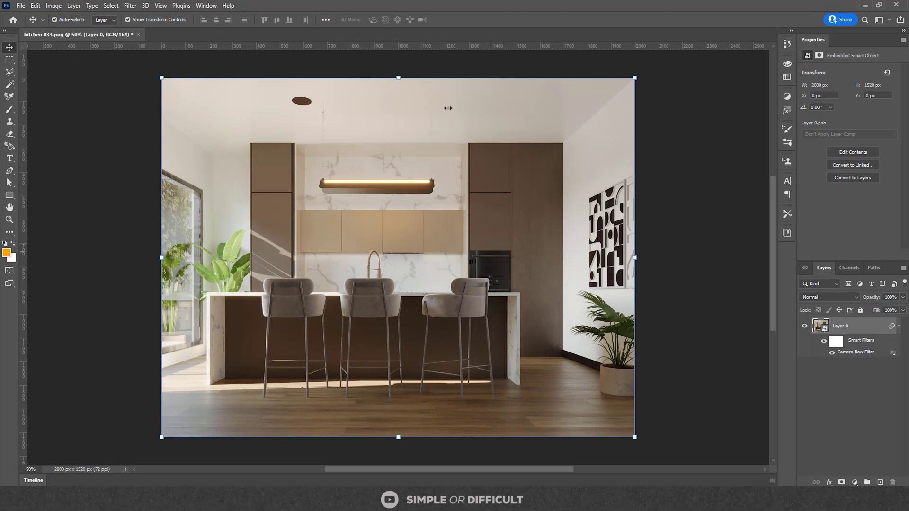